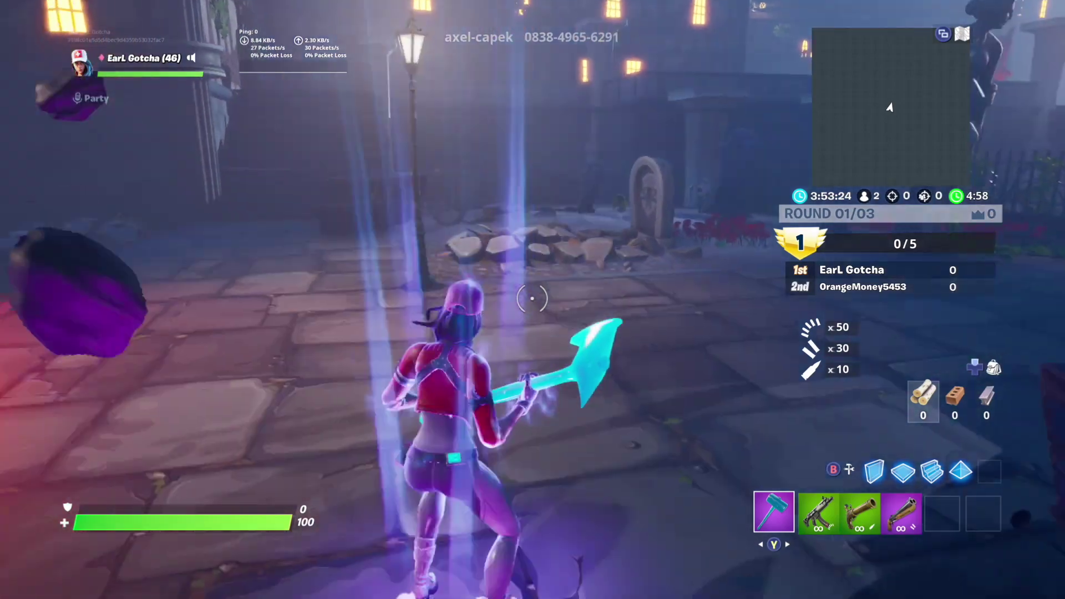
{"action": "key", "text": "1"}
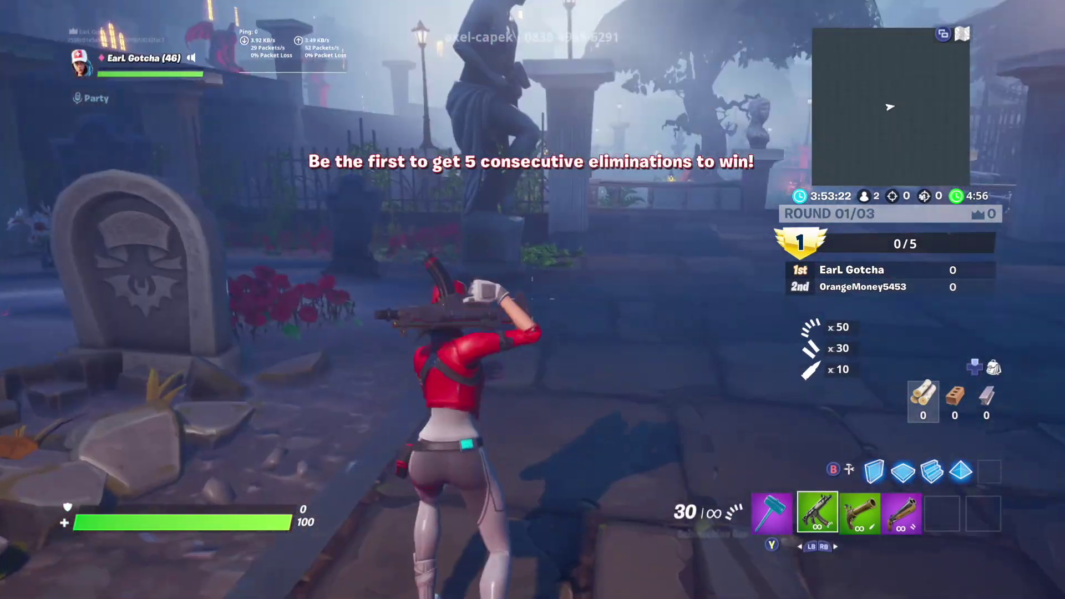
{"action": "key", "text": "w"}
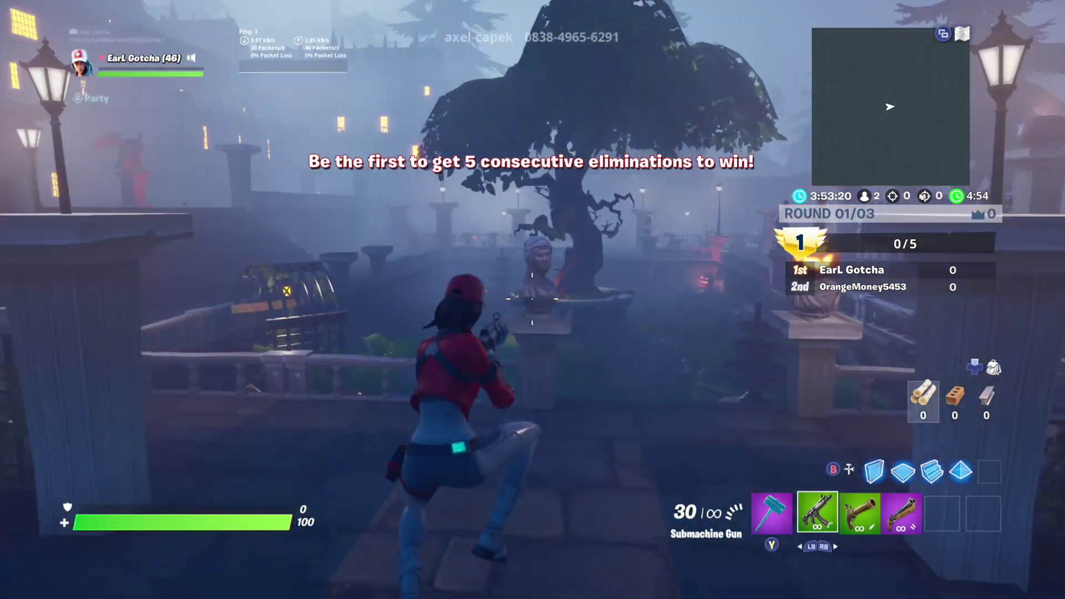
{"action": "key", "text": "w"}
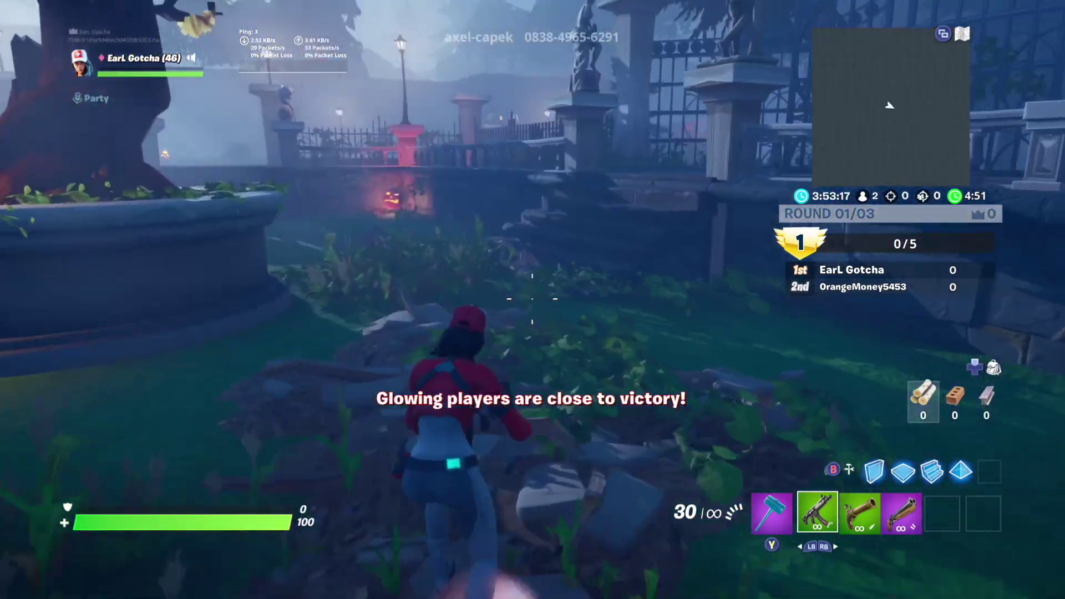
{"action": "key", "text": "w"}
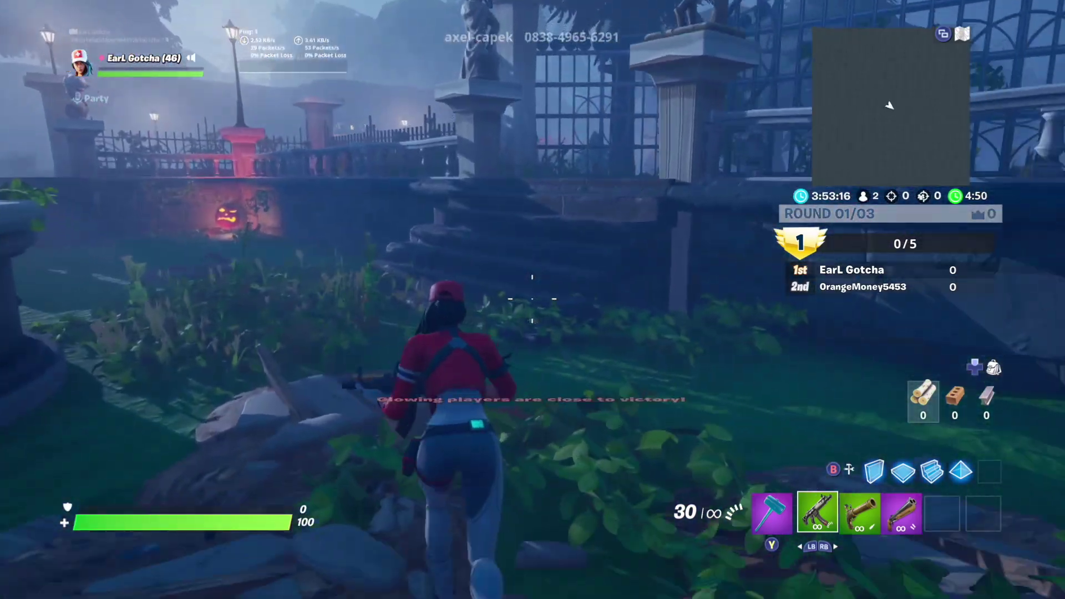